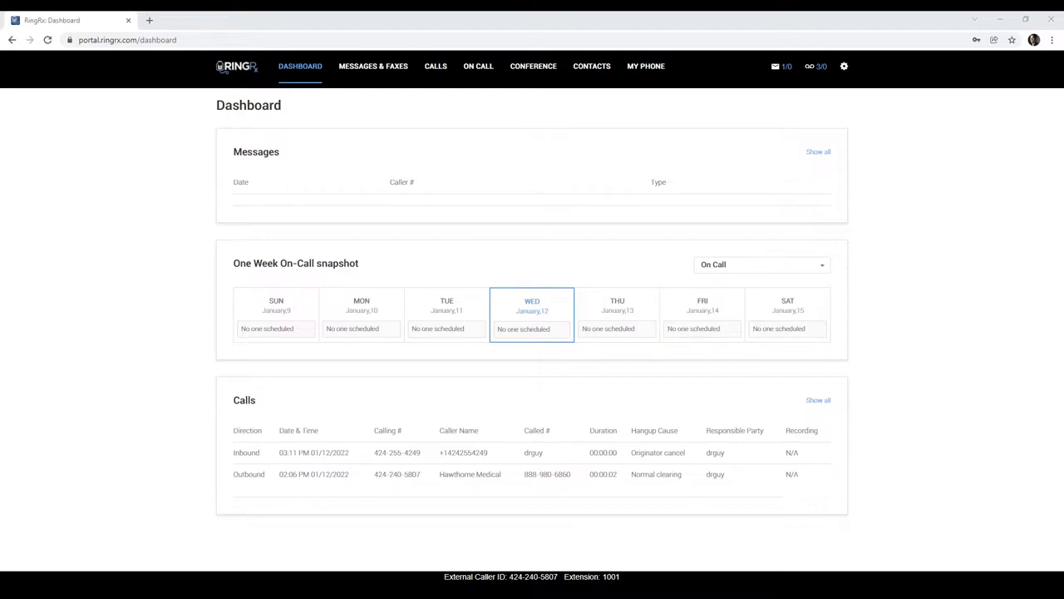
# Step: Launch the RingRx web softphone in a new tab from the My Phone page
pyautogui.click(656, 70)
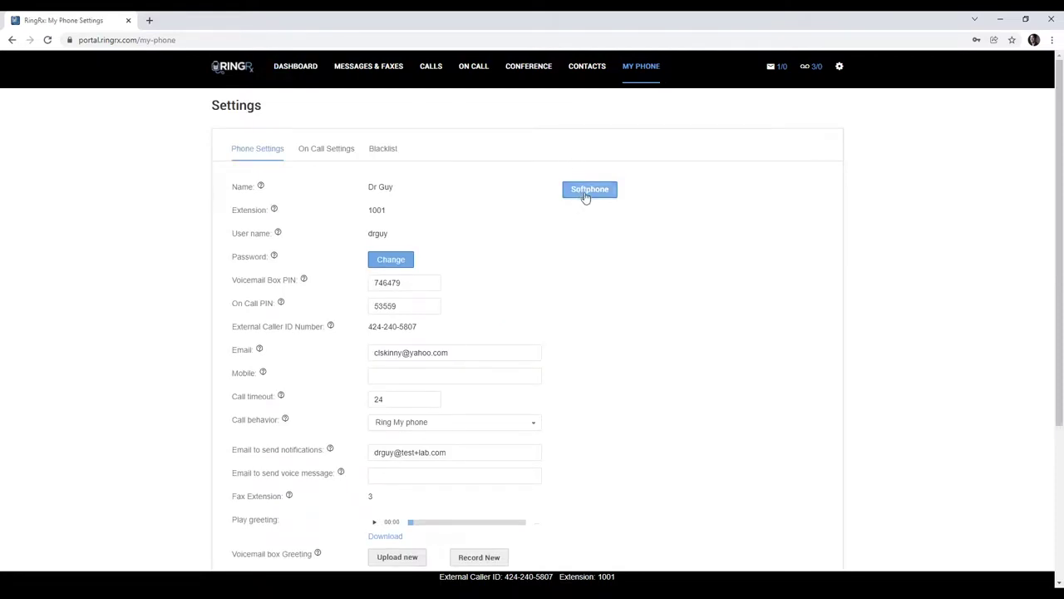
pyautogui.click(586, 193)
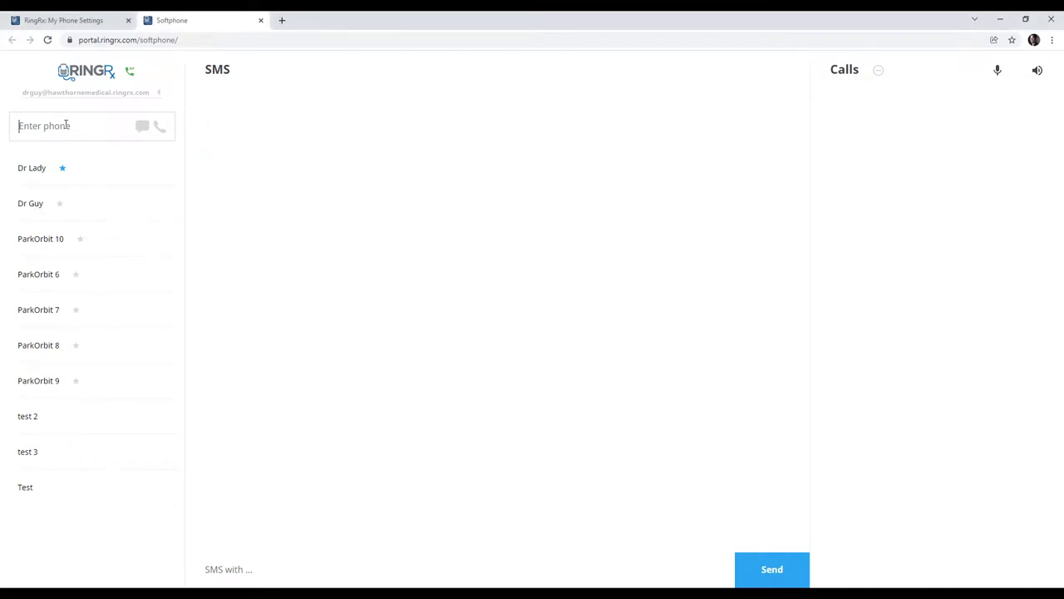
pyautogui.moveTo(105, 214)
pyautogui.click(83, 123)
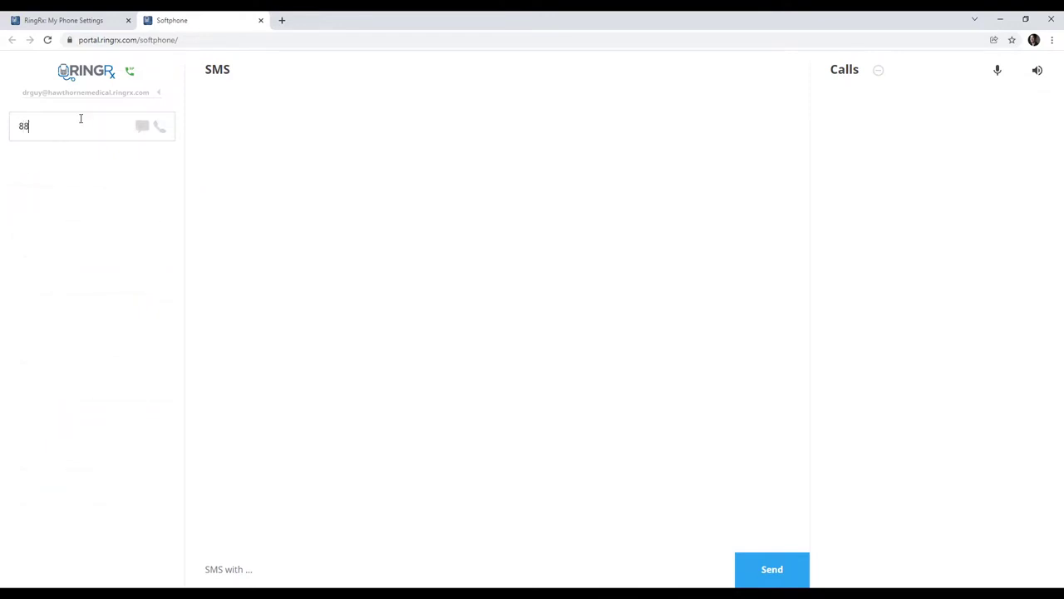
pyautogui.click(161, 126)
pyautogui.click(1038, 70)
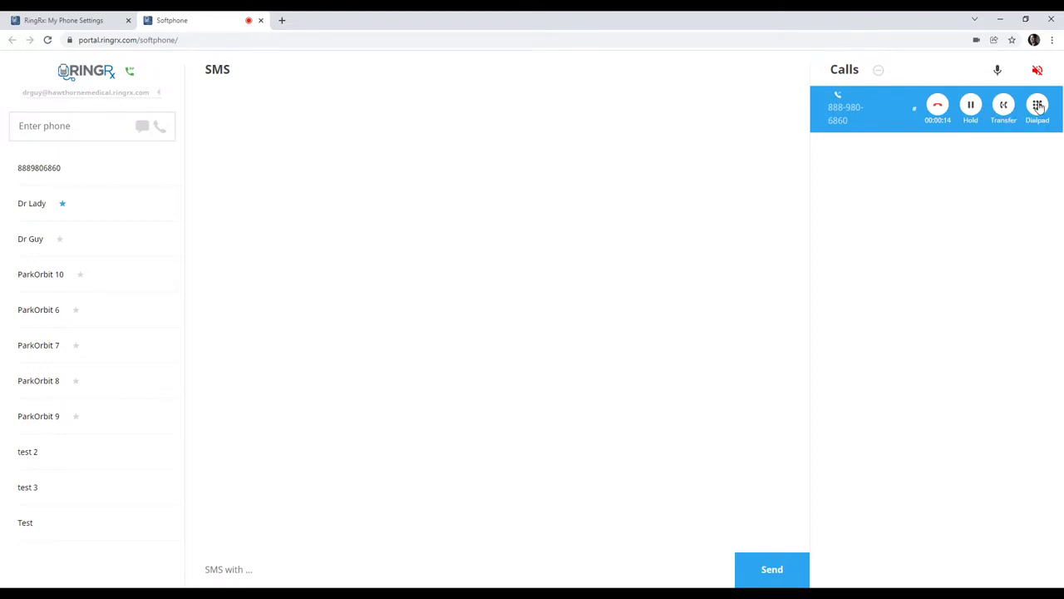
pyautogui.click(1039, 108)
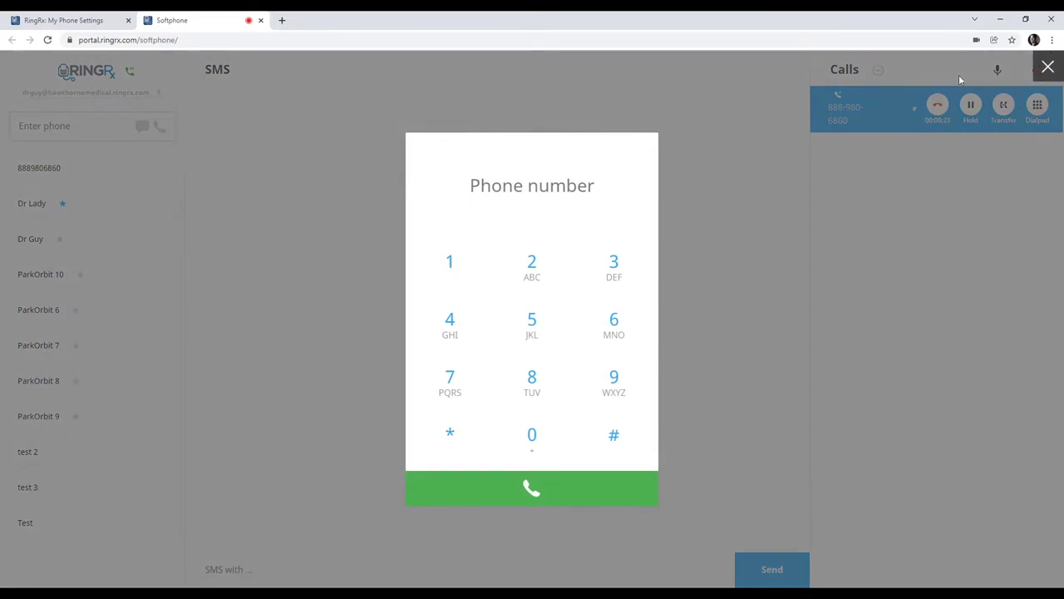
# Step: Close the keypad, enter 254 as a transfer number, then cancel the transfer
pyautogui.click(896, 92)
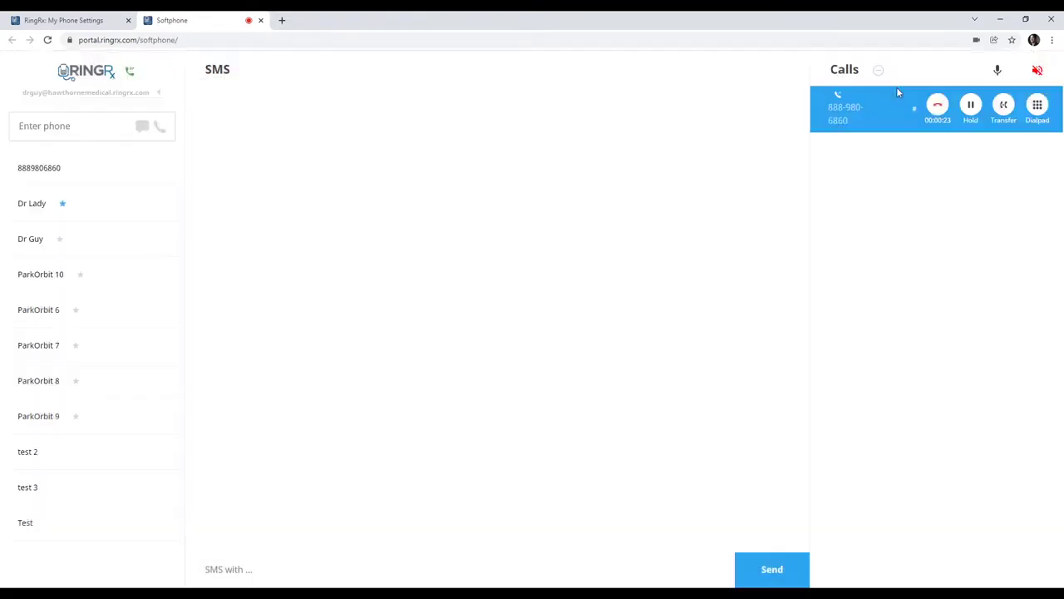
pyautogui.click(1004, 106)
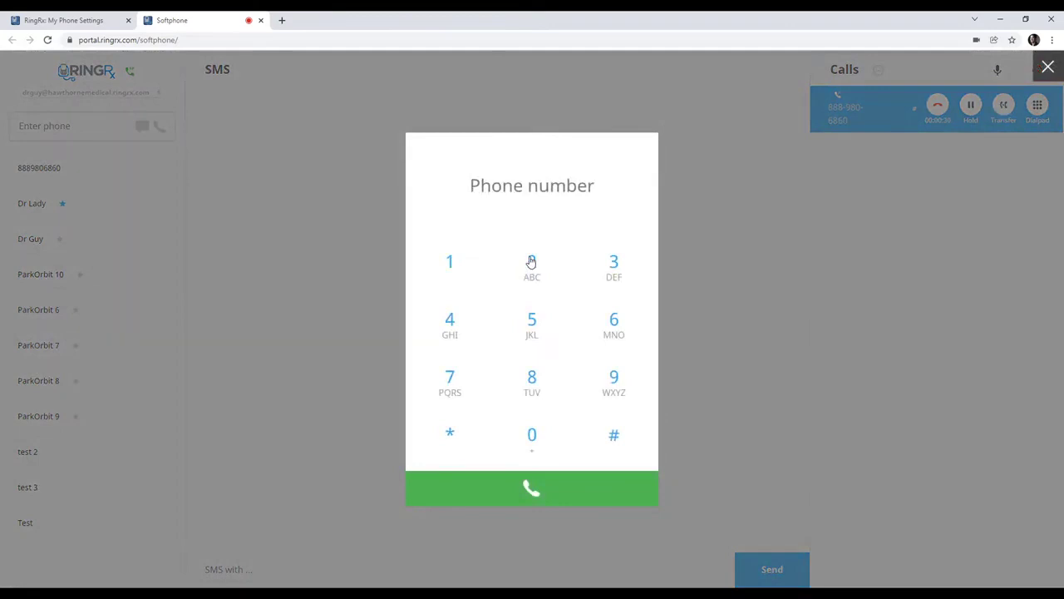
pyautogui.click(532, 265)
pyautogui.click(527, 329)
pyautogui.click(443, 321)
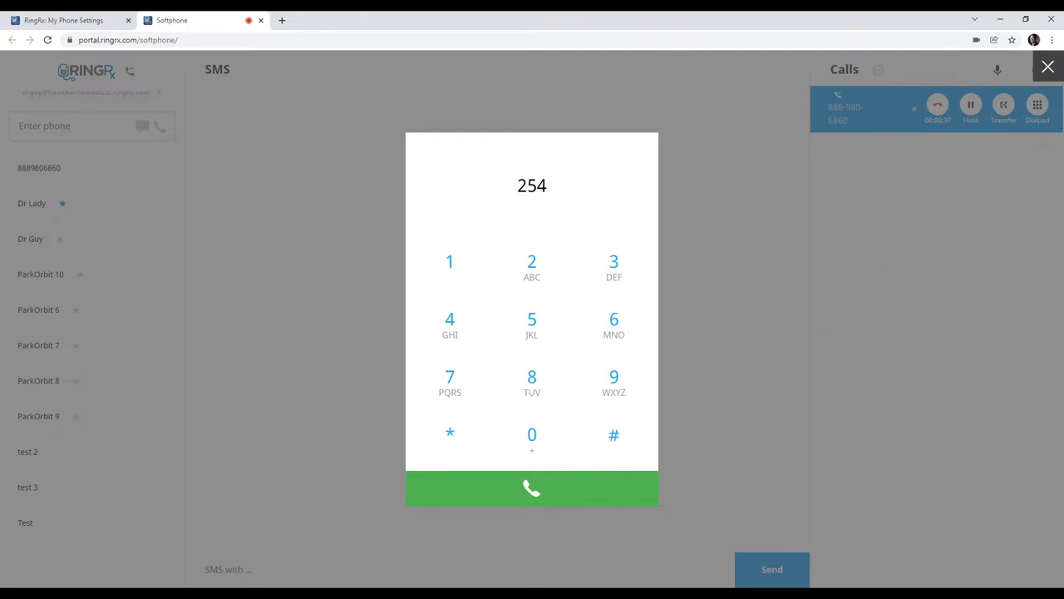
pyautogui.click(1048, 66)
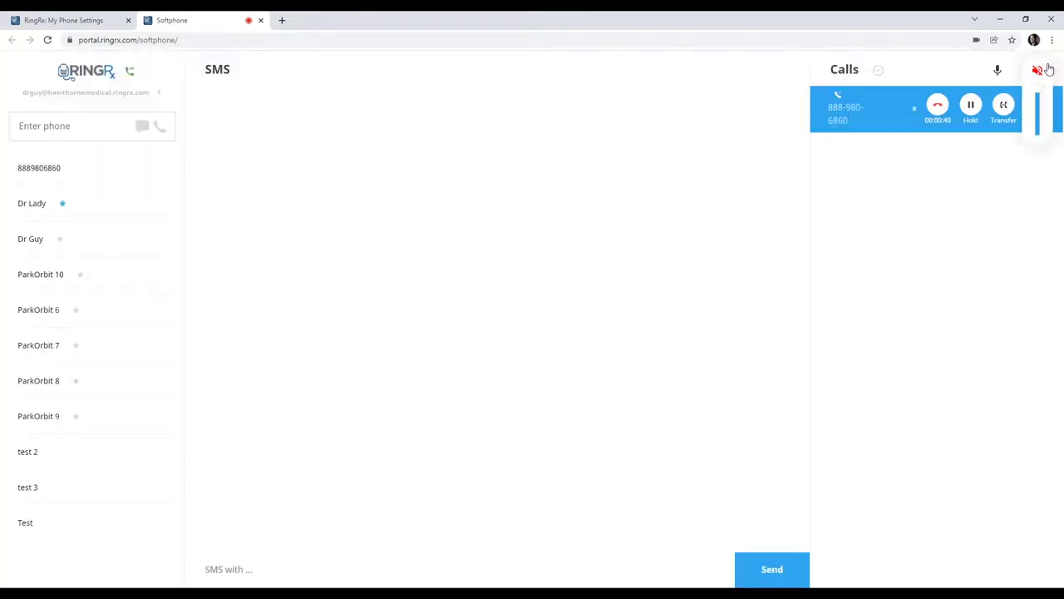
# Step: Hang up the call and toggle Do Not Disturb on and back off
pyautogui.click(938, 105)
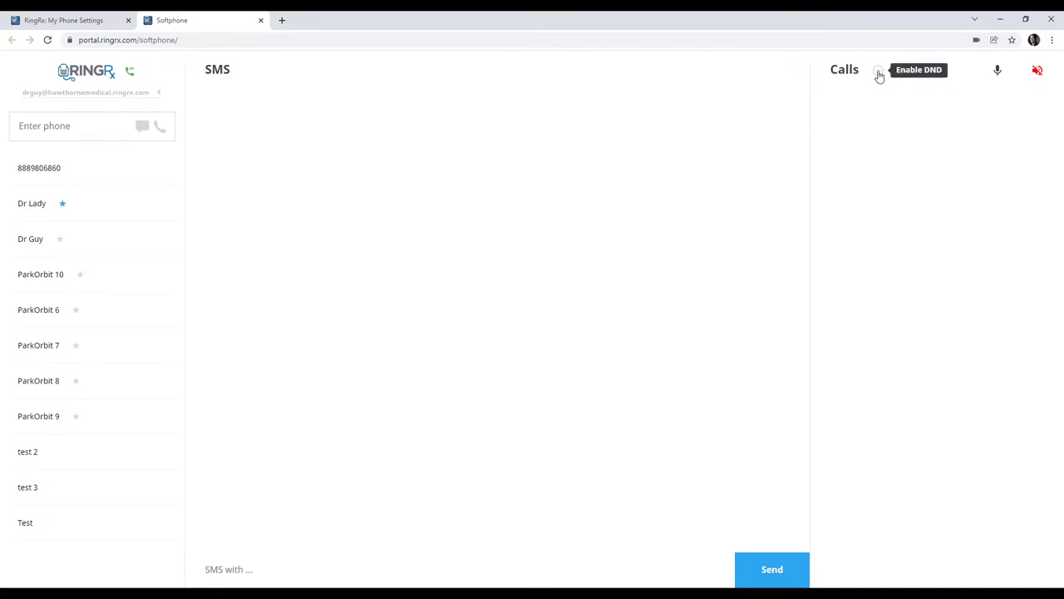
pyautogui.click(879, 72)
pyautogui.click(879, 75)
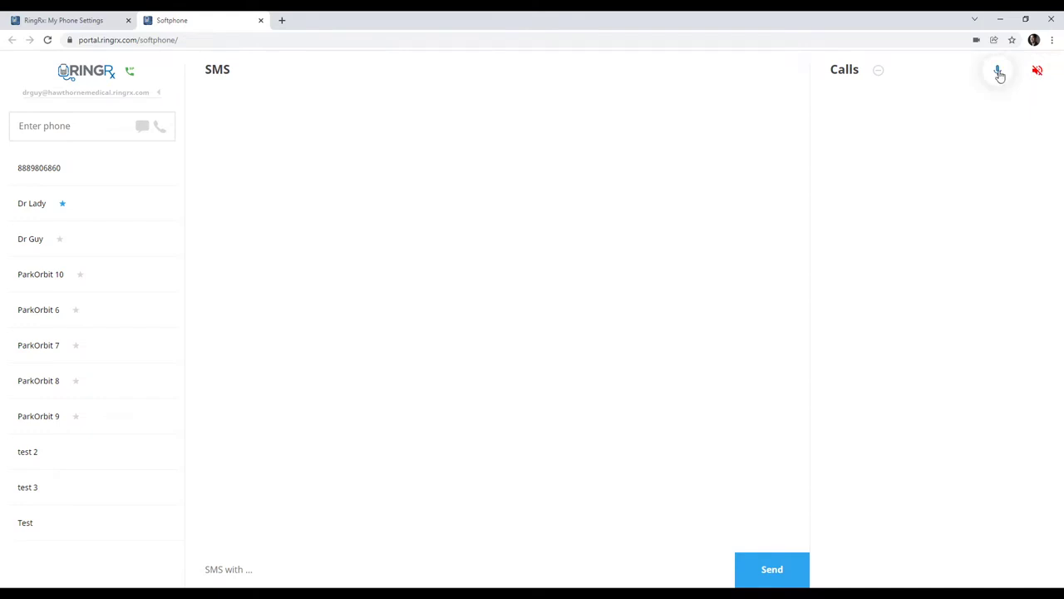
# Step: Unmute the speaker and toggle the microphone until it ends unmuted
pyautogui.click(1038, 70)
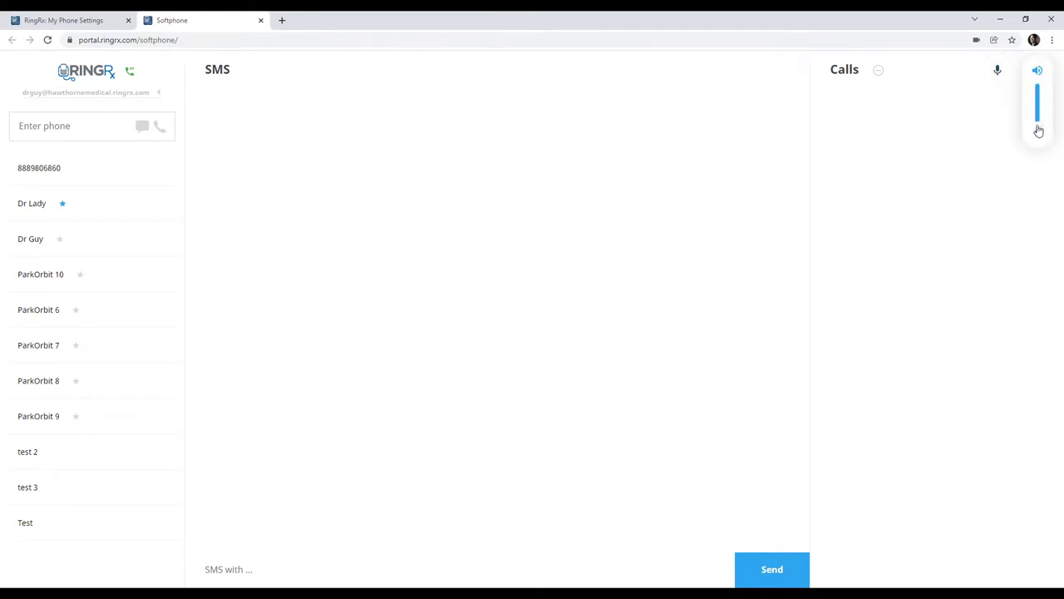
pyautogui.click(997, 70)
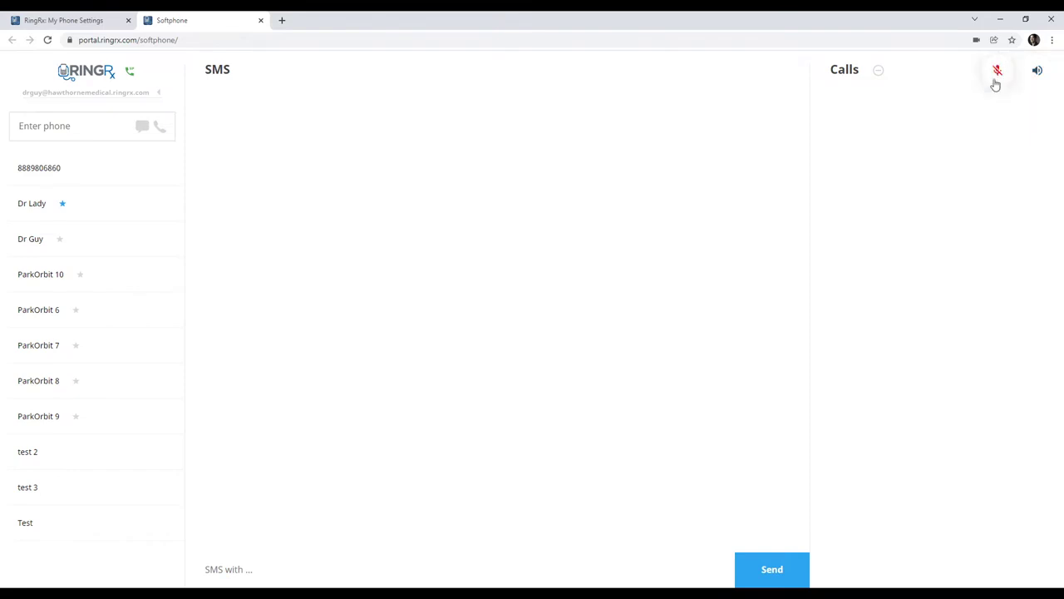
pyautogui.click(998, 72)
pyautogui.click(998, 75)
pyautogui.click(998, 73)
pyautogui.moveTo(117, 208)
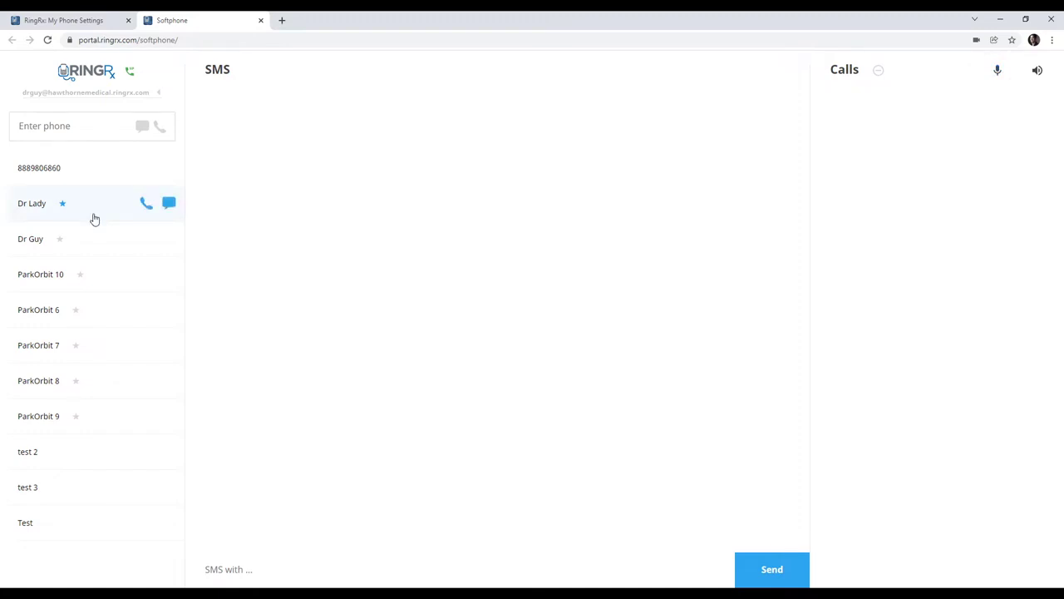
# Step: Star then unstar ParkOrbit 9, and re-star Dr Lady so it leads the list
pyautogui.moveTo(109, 310)
pyautogui.moveTo(70, 245)
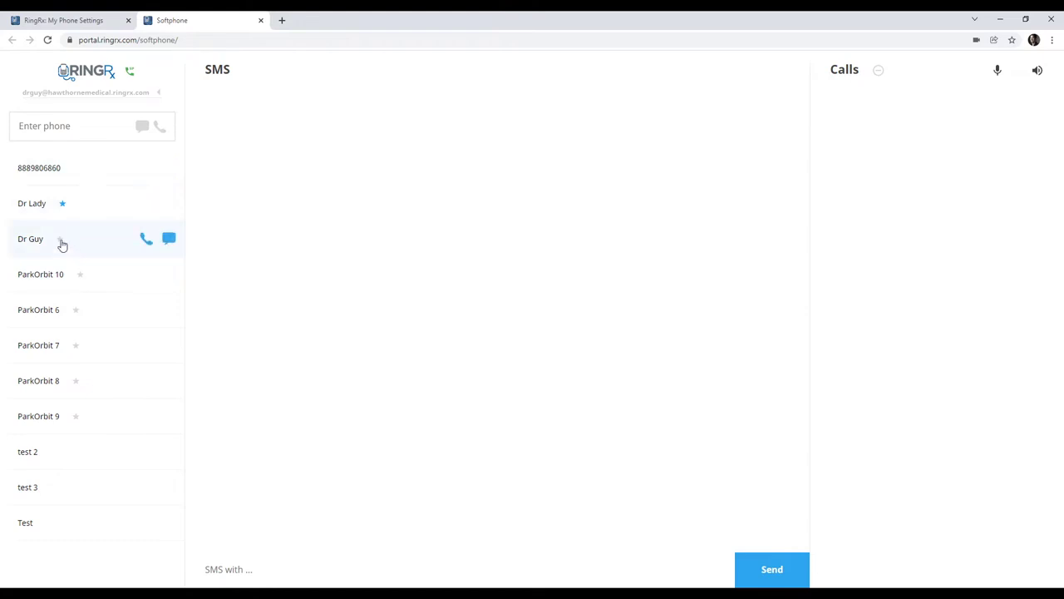
pyautogui.click(75, 417)
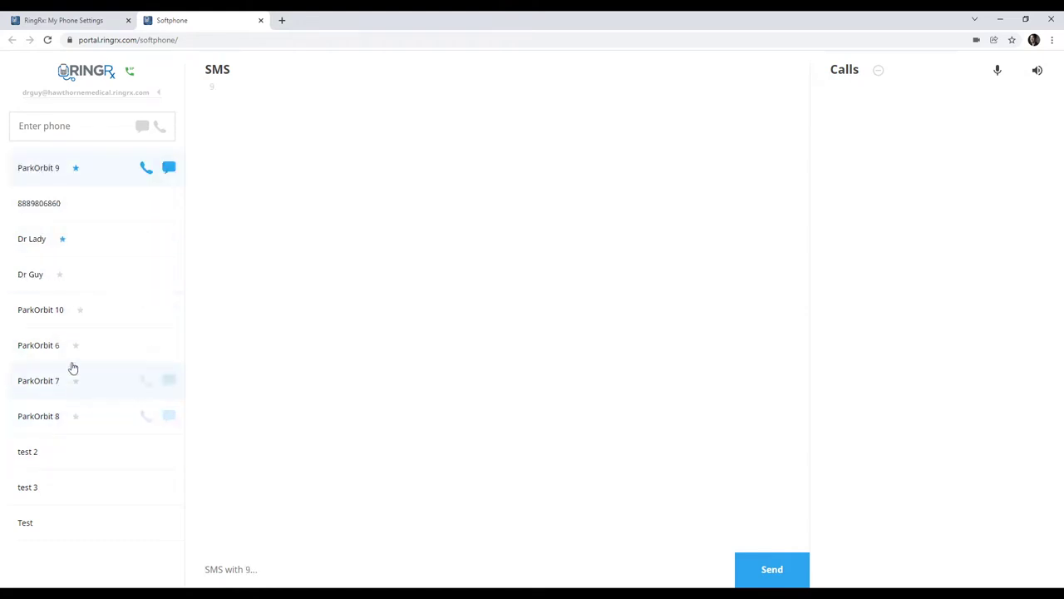
pyautogui.click(75, 169)
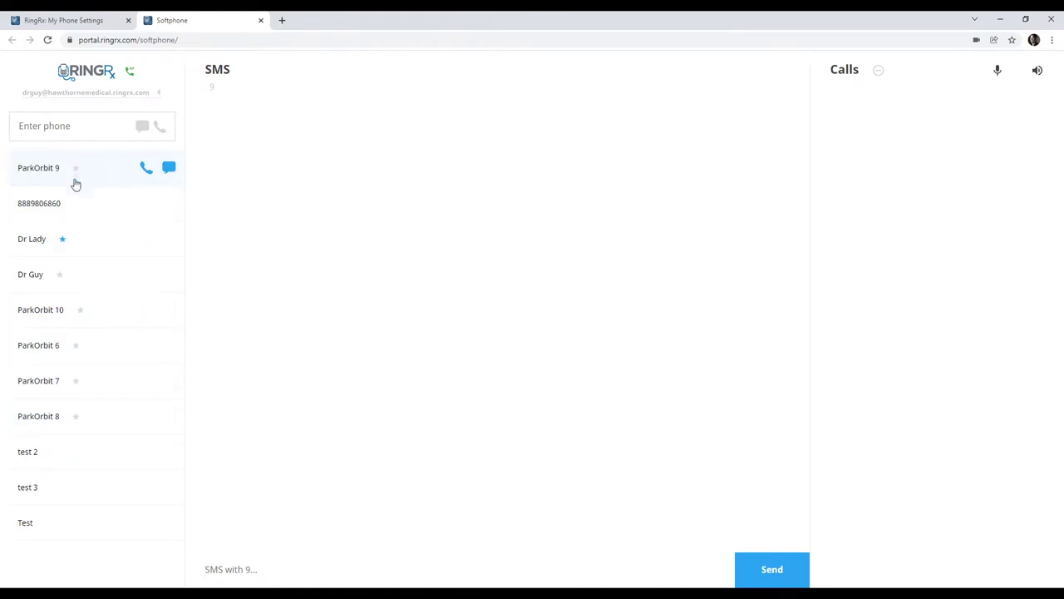
pyautogui.click(62, 240)
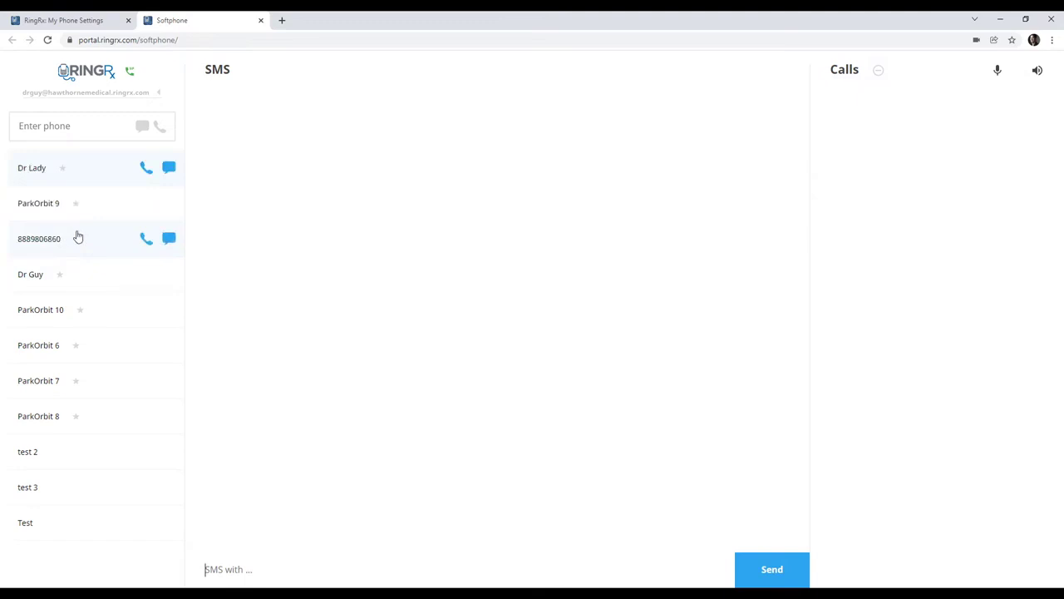
pyautogui.click(61, 169)
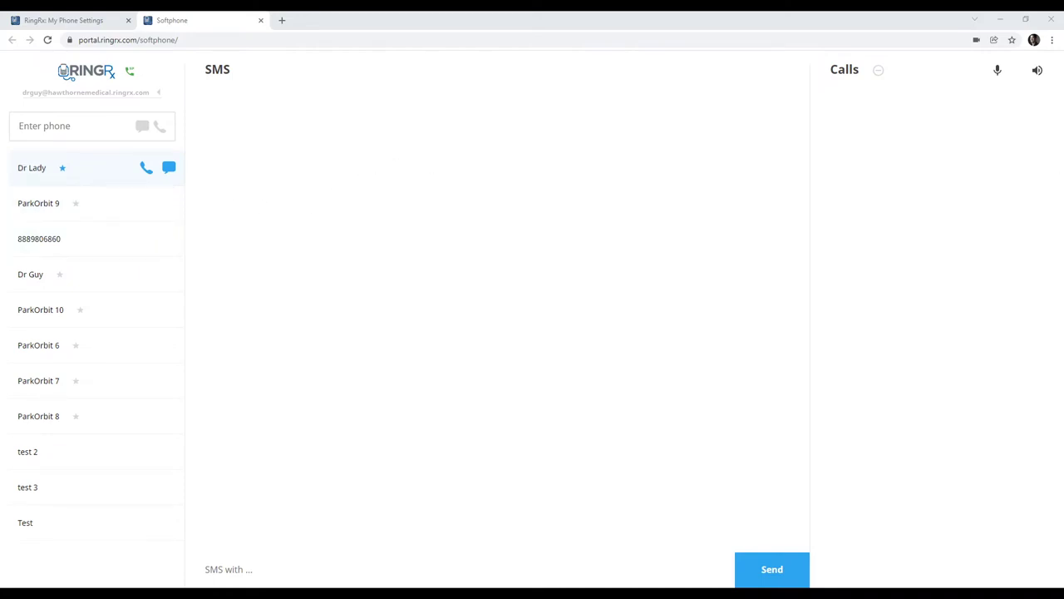
pyautogui.click(75, 123)
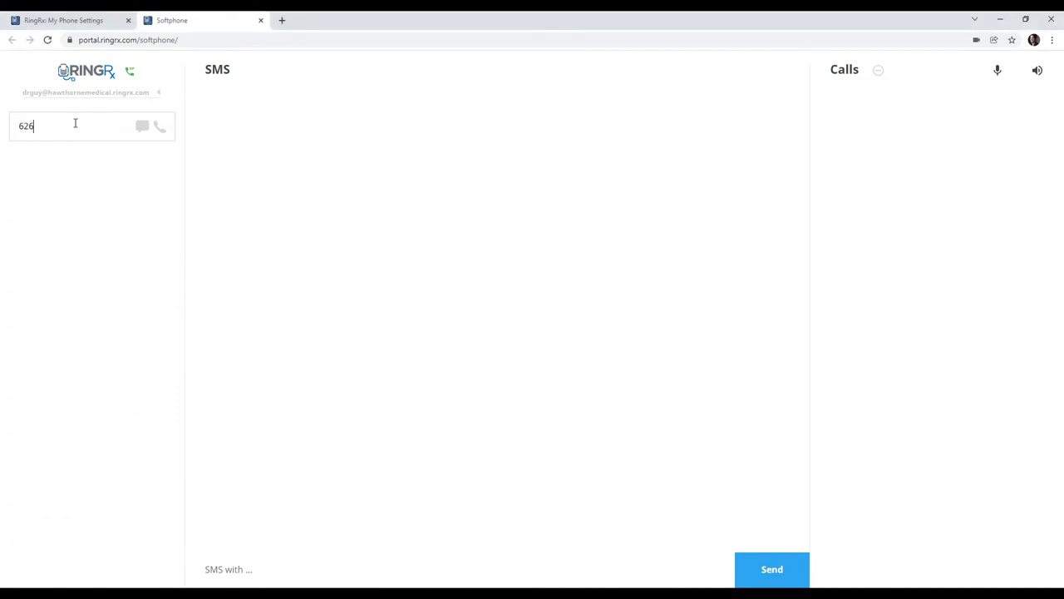
pyautogui.click(142, 128)
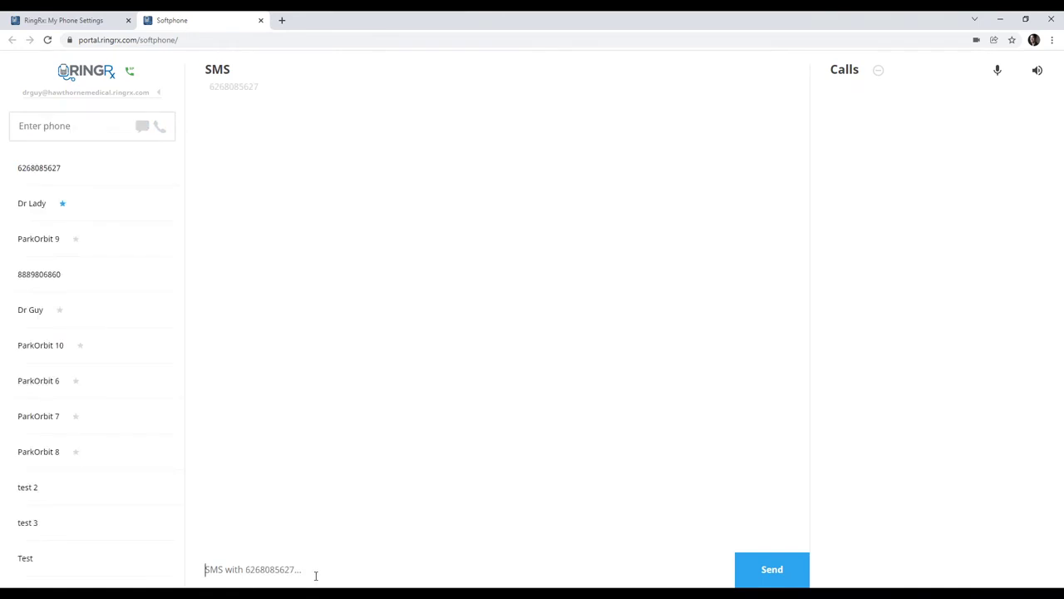
pyautogui.write('hello')
pyautogui.press('Return')
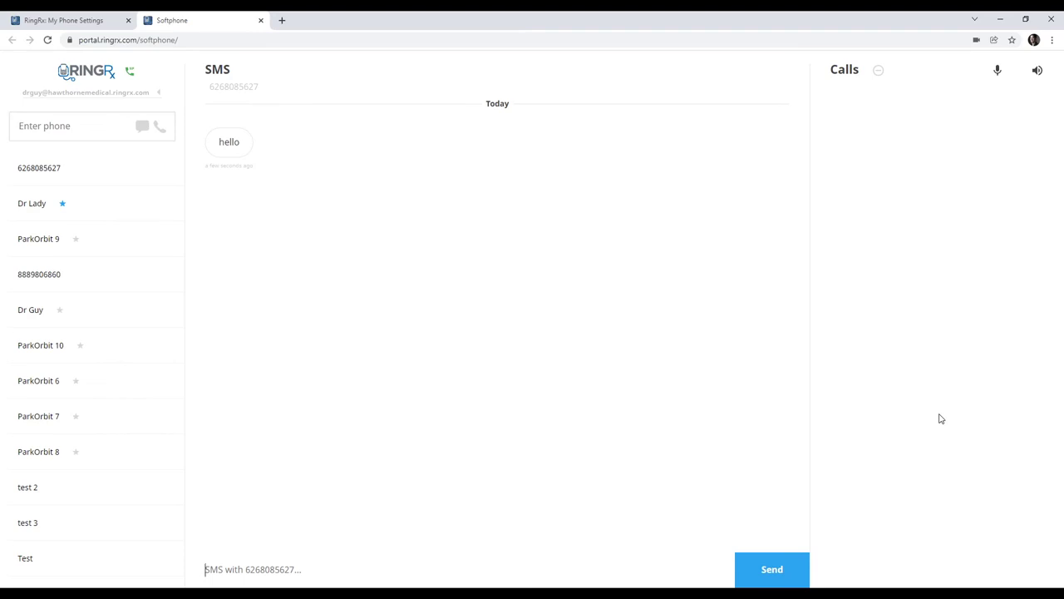
pyautogui.write('How are you?')
pyautogui.press('Return')
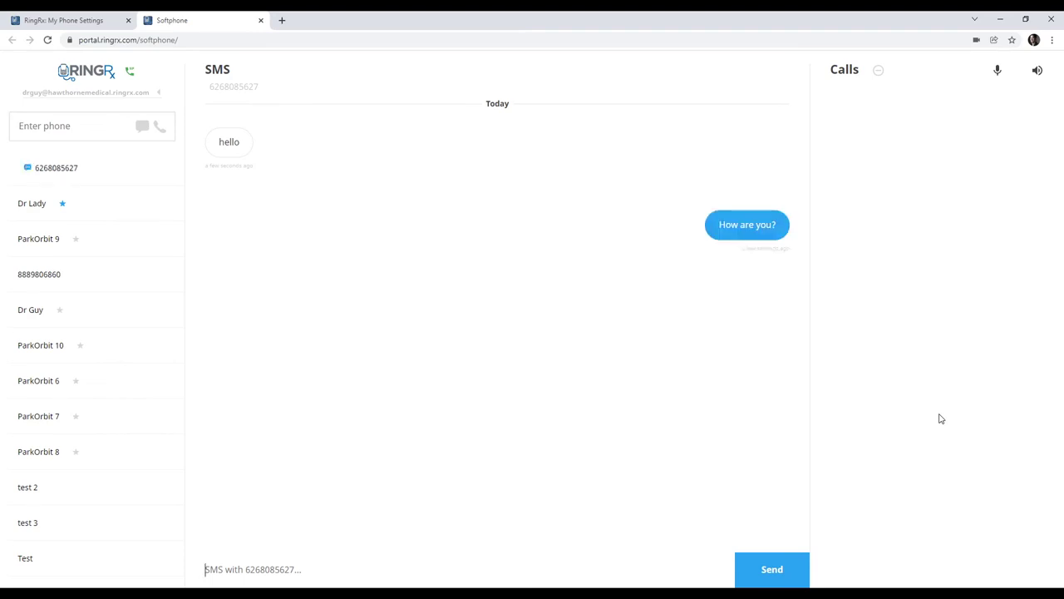